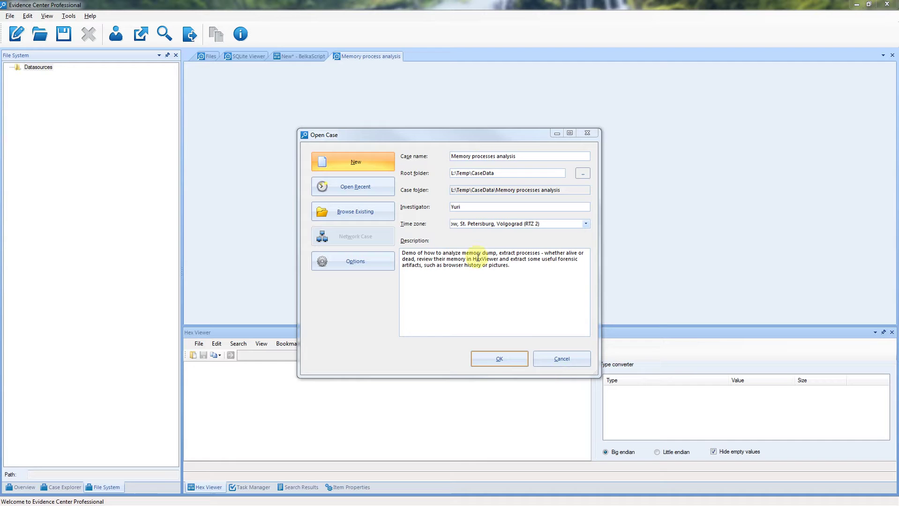
# Create the 'Memory processes analysis' case for the memory-dump demo and load it
pyautogui.click(522, 357)
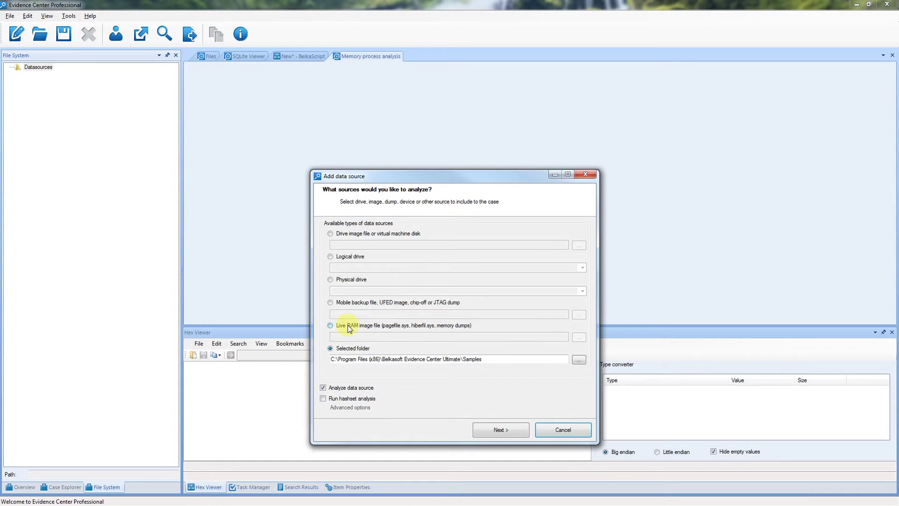
# Add process_sample_dead_process.mem as a Live RAM image data source
pyautogui.click(342, 326)
pyautogui.write('L:\\Work\\20M\\Sample histories\\Images\\process_sample_dead_process.mem')
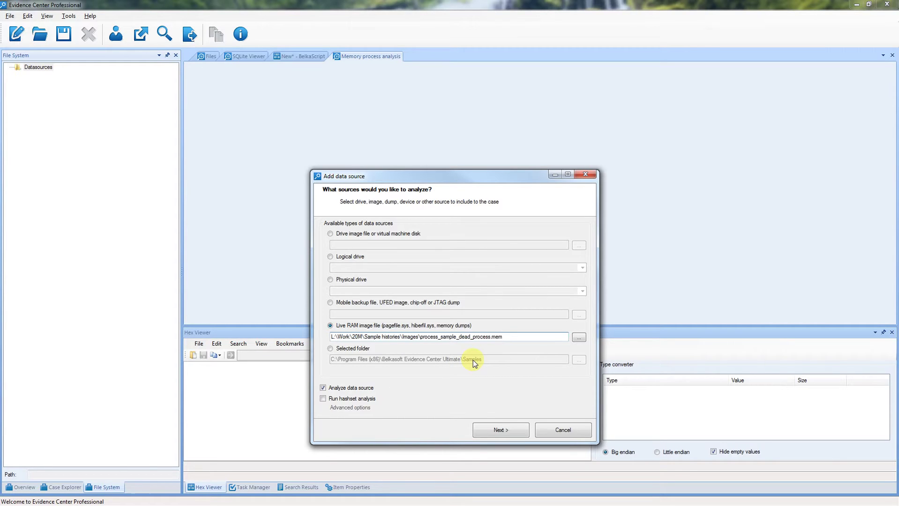
pyautogui.click(511, 431)
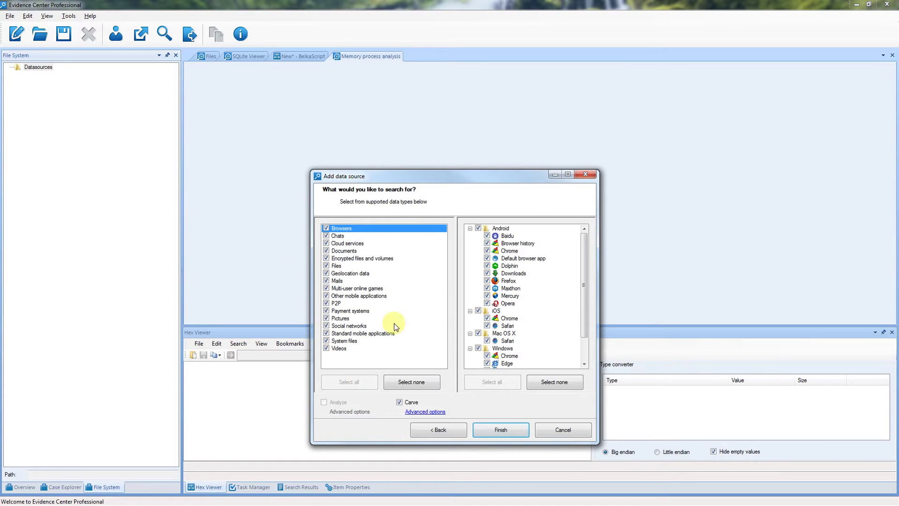
# Enable BelkaCarving of allocated and unallocated space in the advanced carving options
pyautogui.click(425, 413)
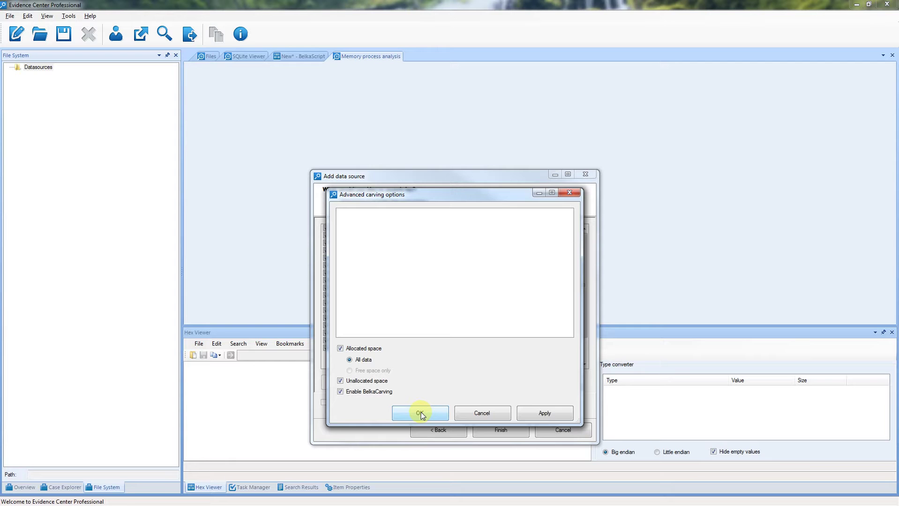
pyautogui.click(420, 413)
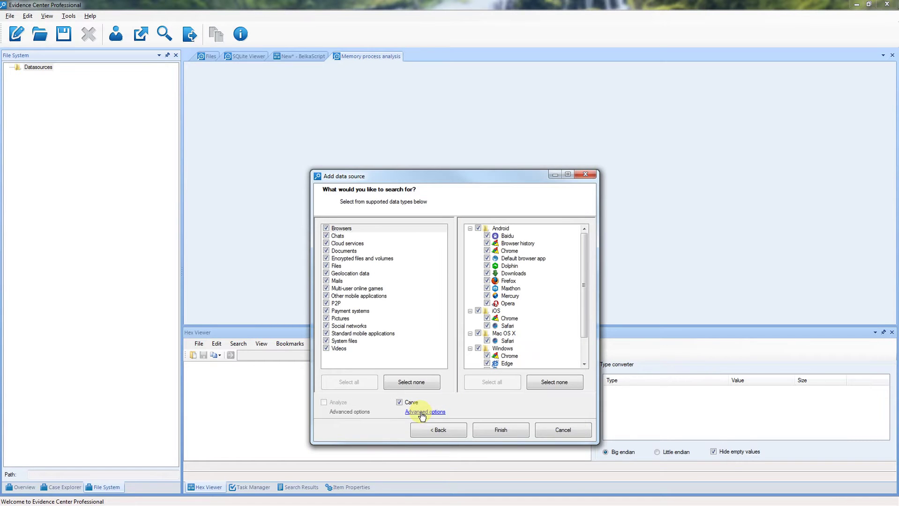
# Finish adding the dump without another source and check its running parse and carve tasks
pyautogui.click(500, 430)
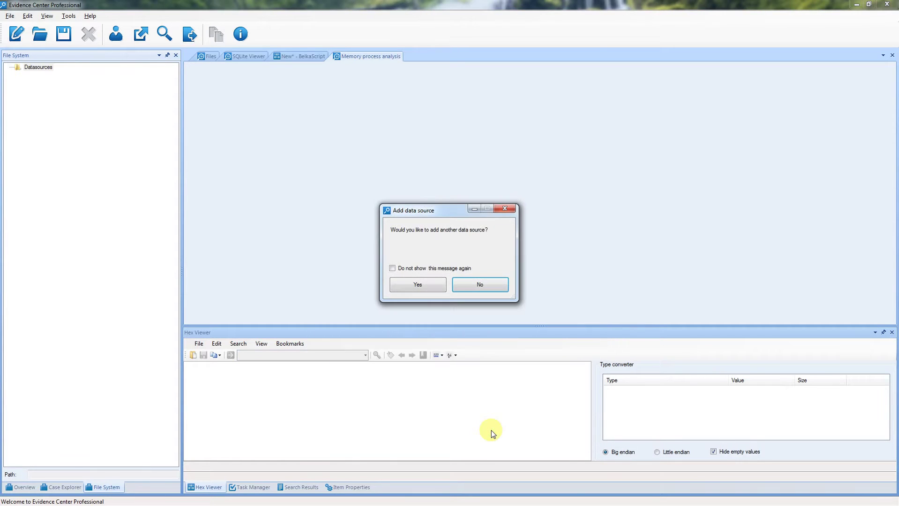
pyautogui.click(497, 286)
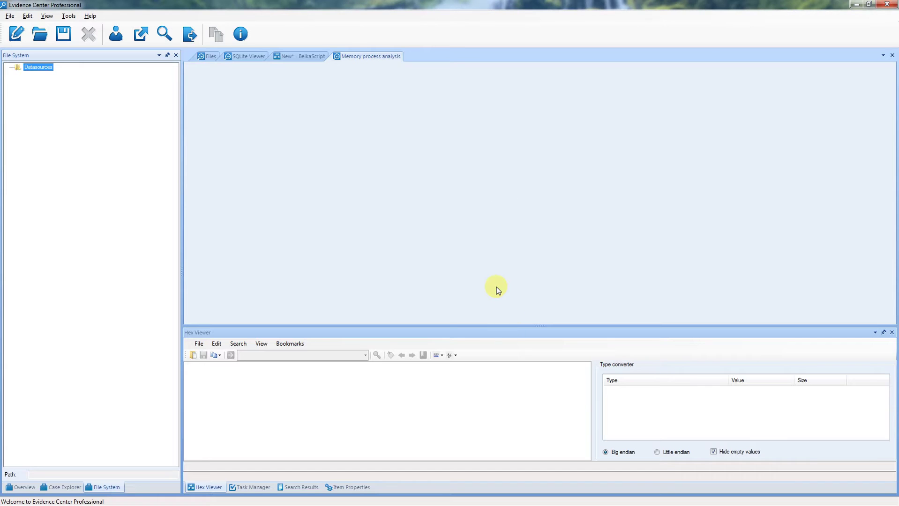
pyautogui.click(244, 488)
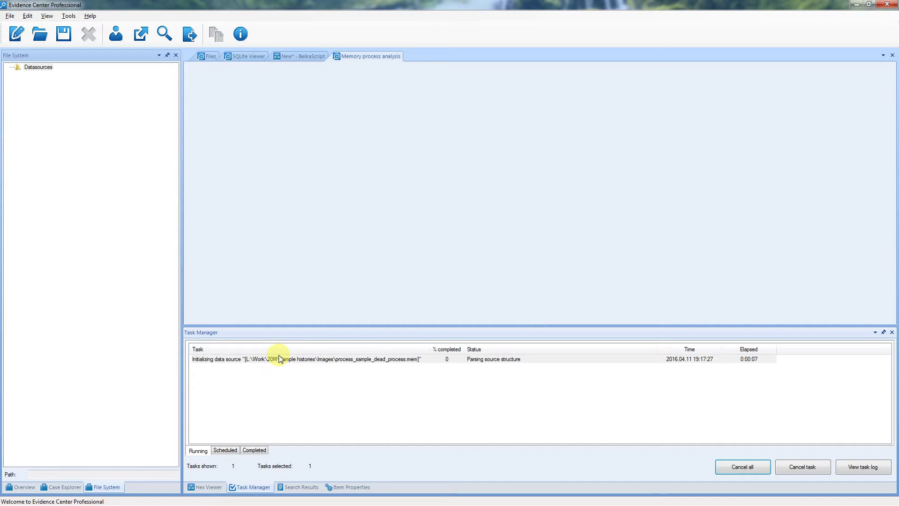
pyautogui.click(101, 489)
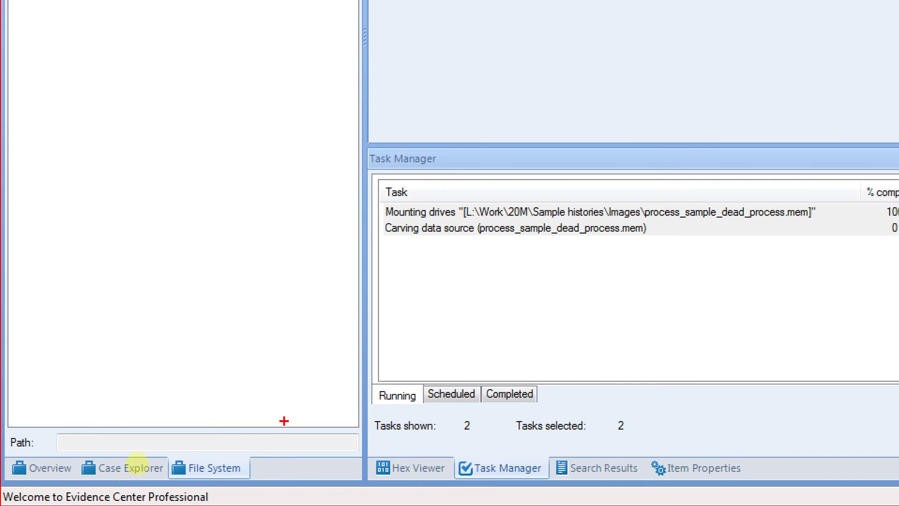
pyautogui.moveTo(109, 473); pyautogui.dragTo(94, 474)
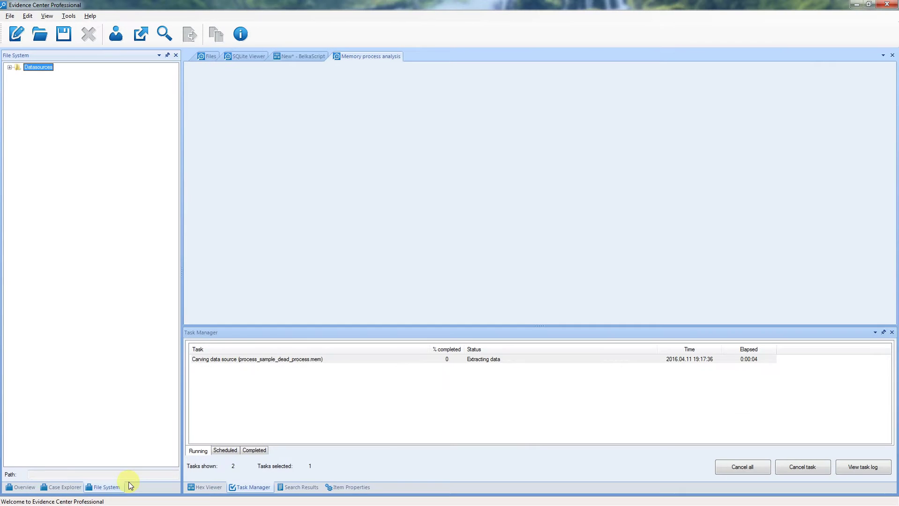
# Expand Datasources, the RamWindows7X86_64 dump and its Volume, then select Volume
pyautogui.click(10, 67)
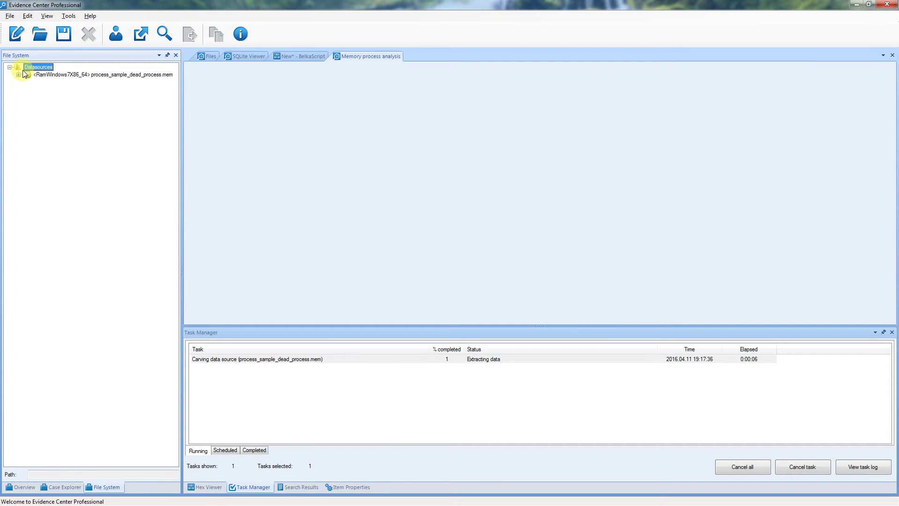
pyautogui.click(18, 75)
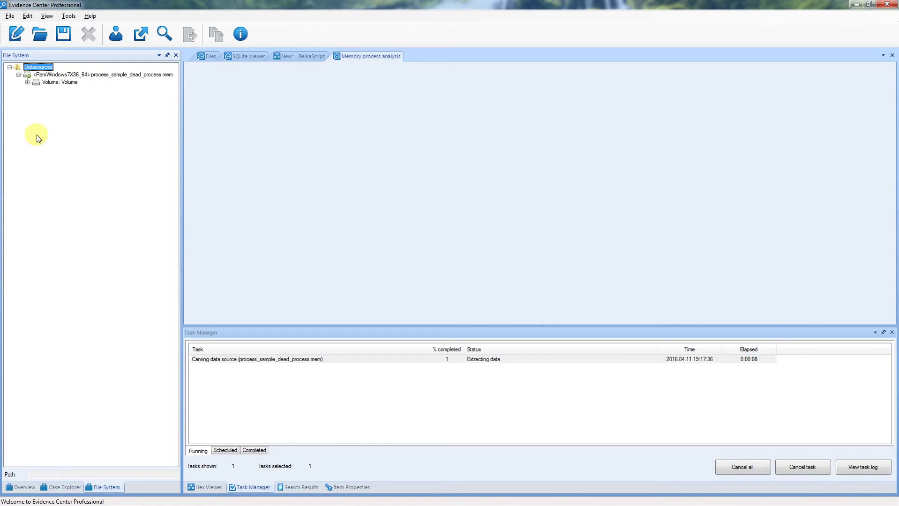
pyautogui.click(27, 82)
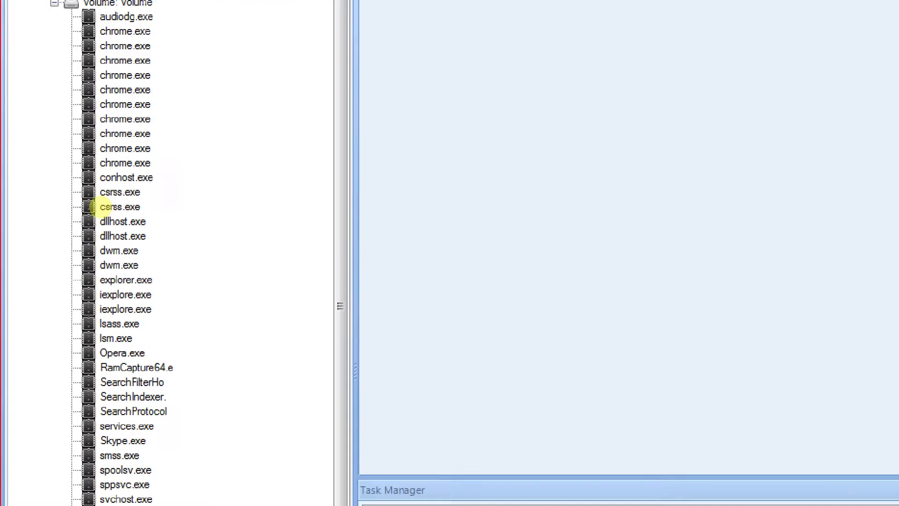
pyautogui.moveTo(104, 45); pyautogui.dragTo(167, 46)
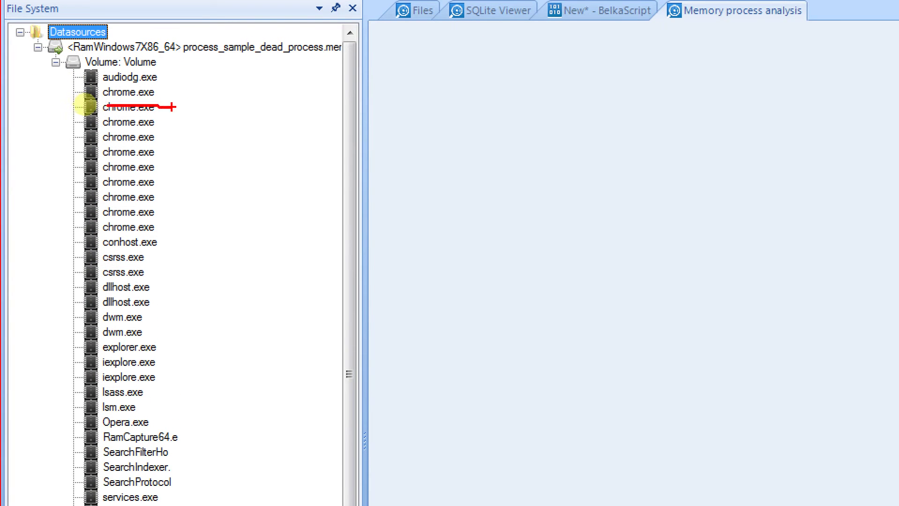
pyautogui.moveTo(88, 302); pyautogui.dragTo(159, 302)
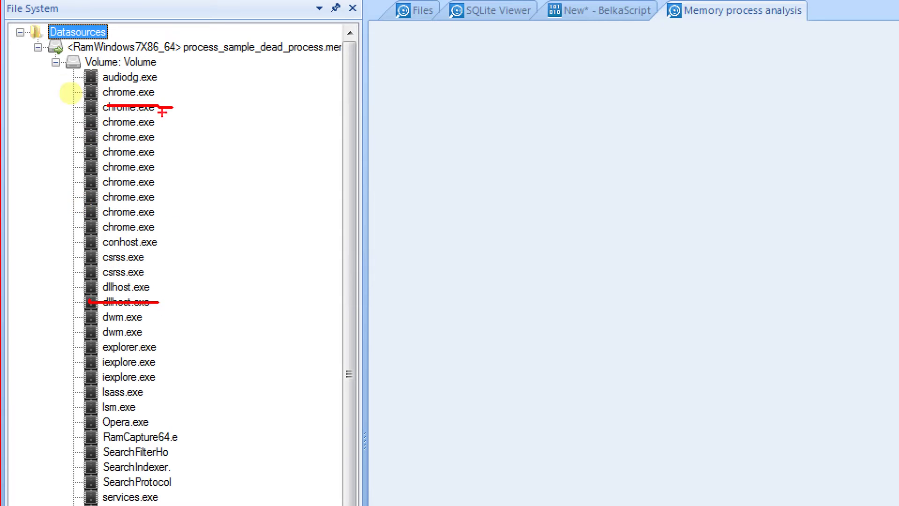
pyautogui.moveTo(79, 71); pyautogui.dragTo(170, 70)
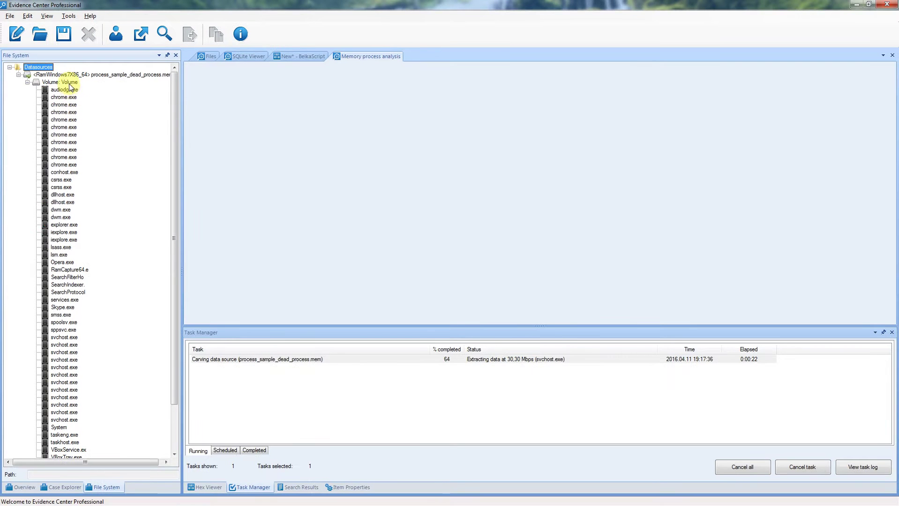
pyautogui.click(139, 64)
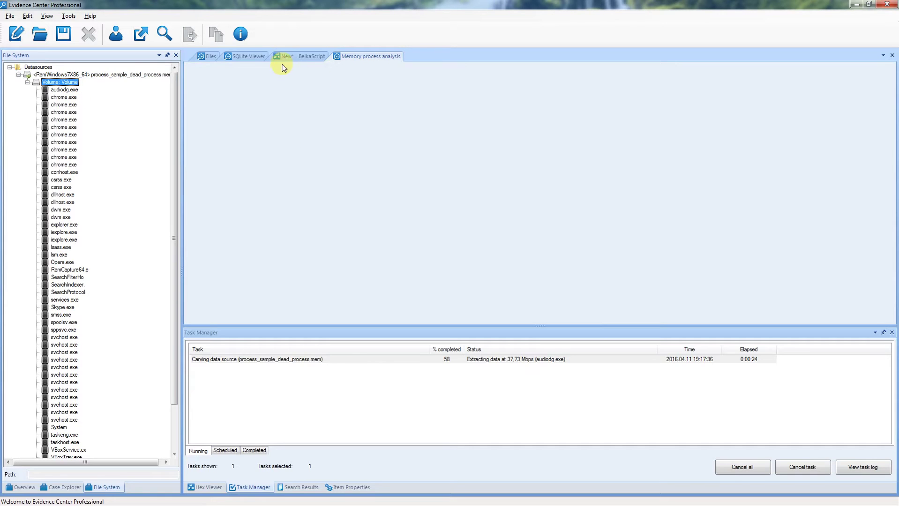
# List the volume's 56 processes in the Files view and narrow the Offset column
pyautogui.click(208, 55)
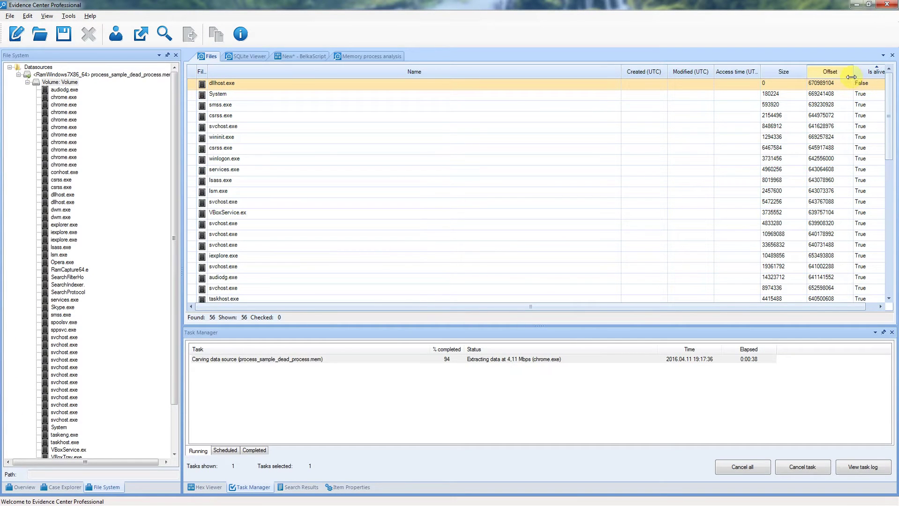
pyautogui.moveTo(853, 75); pyautogui.dragTo(826, 82)
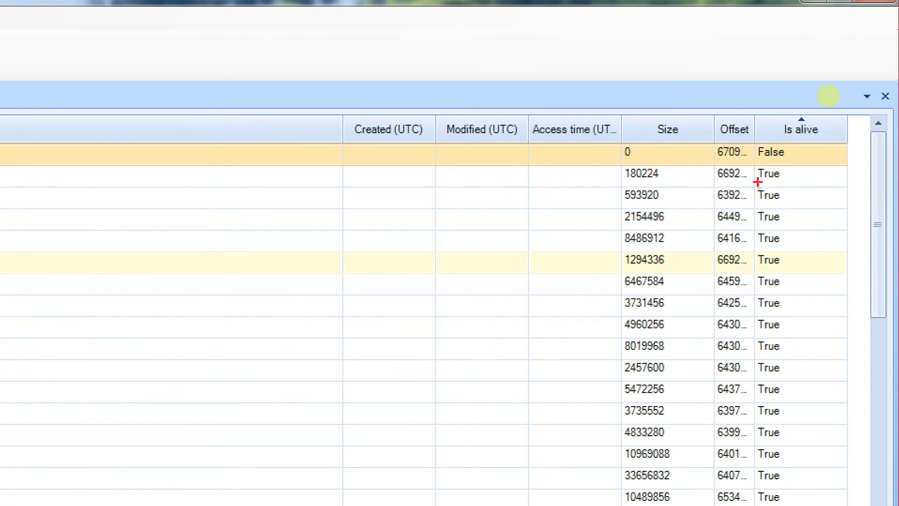
pyautogui.moveTo(763, 169)
pyautogui.mouseDown()
pyautogui.moveTo(791, 167)
pyautogui.moveTo(725, 125)
pyautogui.moveTo(767, 162)
pyautogui.mouseUp()
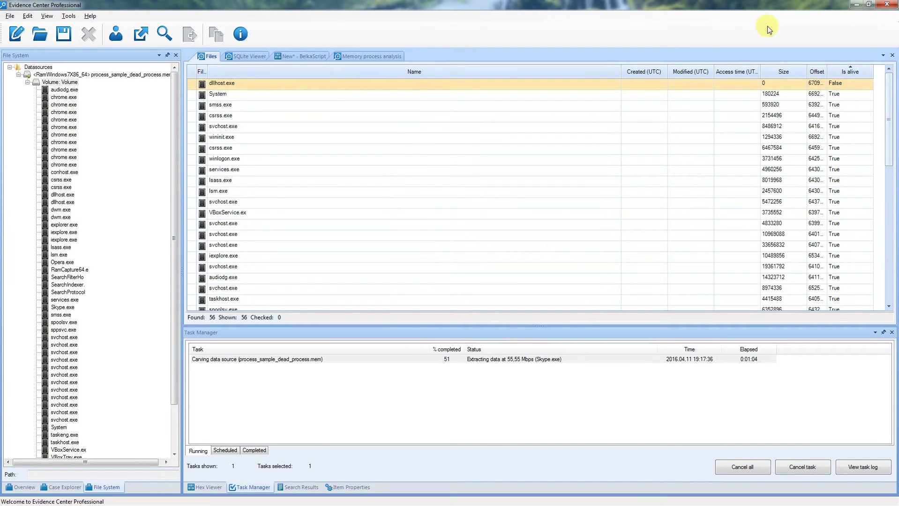
# Load the 4833280-byte svchost.exe process in the Hex Viewer
pyautogui.click(292, 127)
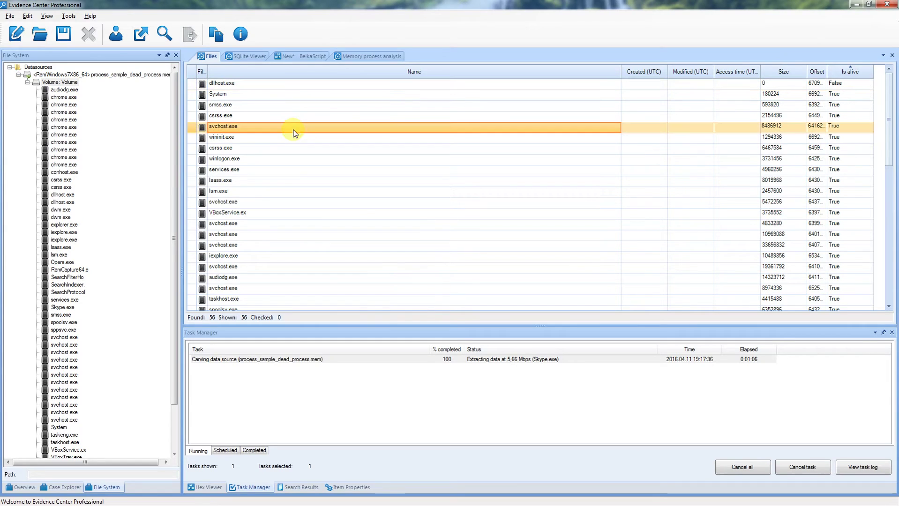
pyautogui.click(276, 180)
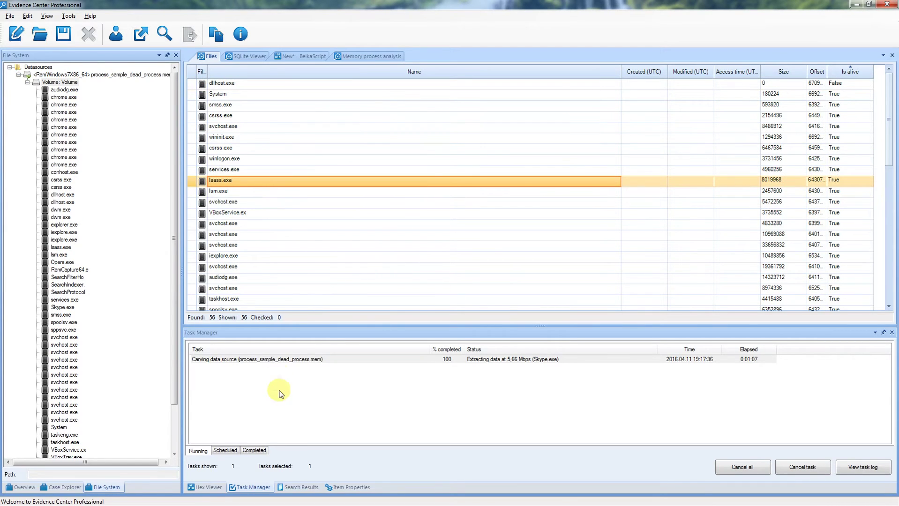
pyautogui.click(206, 488)
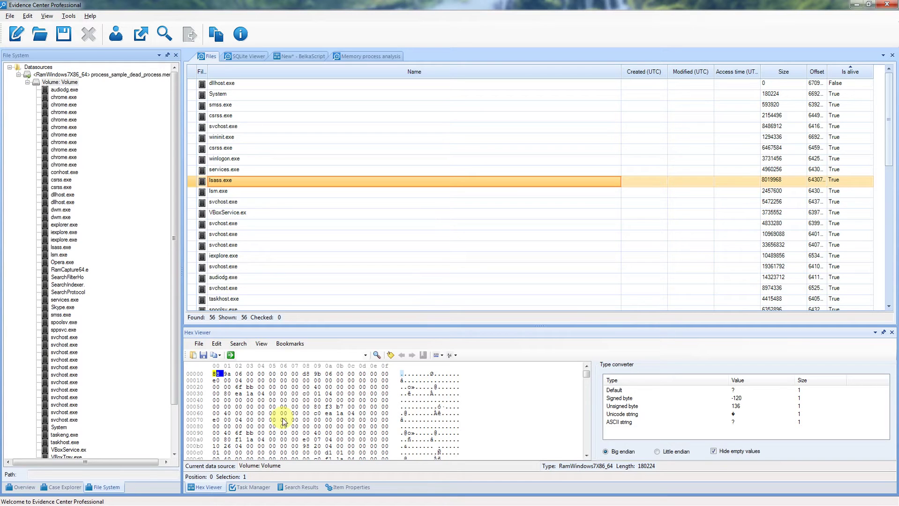
pyautogui.click(257, 203)
pyautogui.click(252, 224)
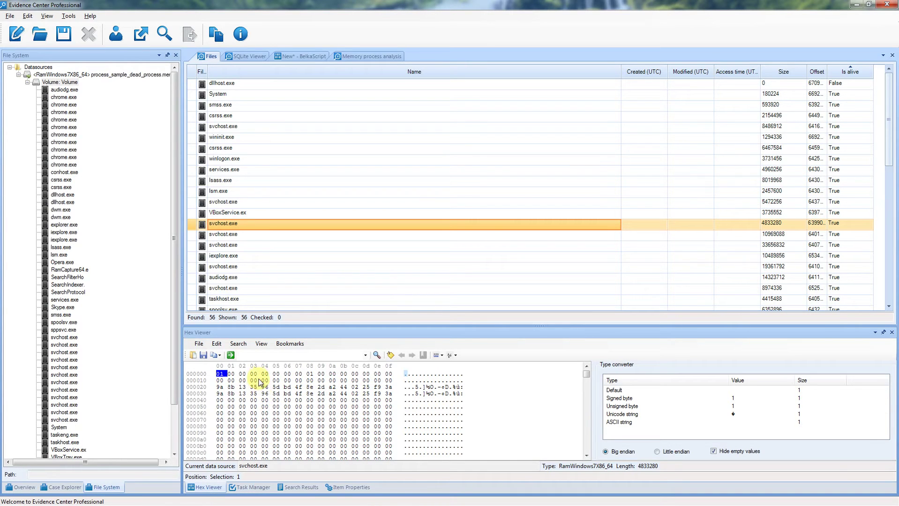
# Bookmark an 18-byte range at offset 3 and a 66-byte range at offset 42
pyautogui.moveTo(255, 374); pyautogui.dragTo(267, 382)
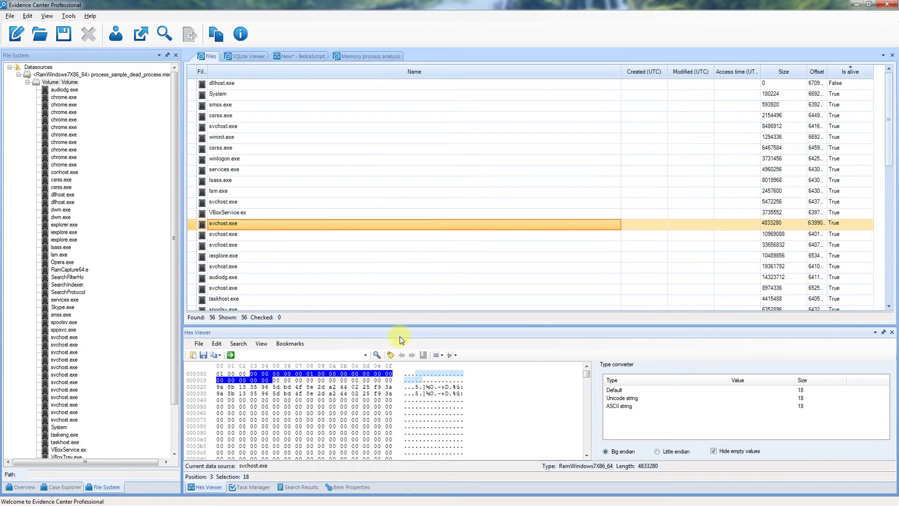
pyautogui.click(390, 355)
pyautogui.moveTo(333, 388); pyautogui.dragTo(349, 414)
pyautogui.click(390, 355)
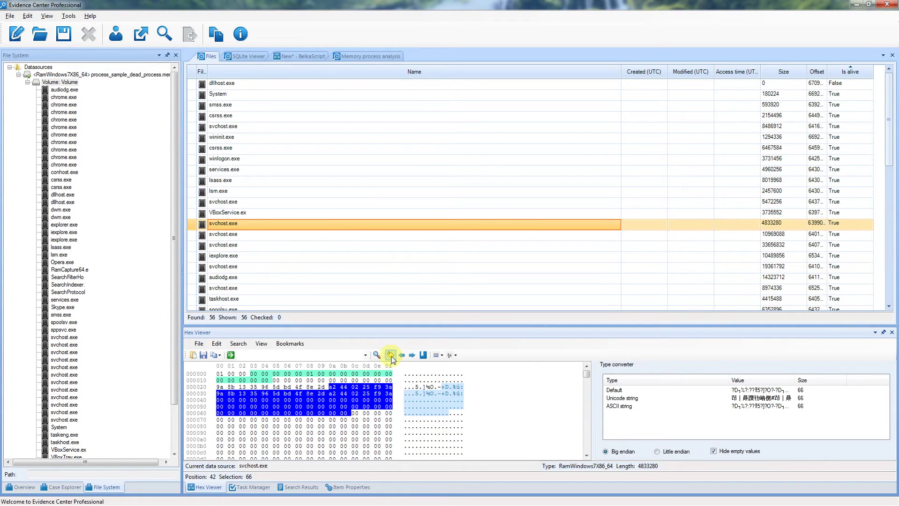
# Select the 116-byte block from offset 0x23 and dismiss its action menu
pyautogui.moveTo(254, 380); pyautogui.dragTo(277, 392)
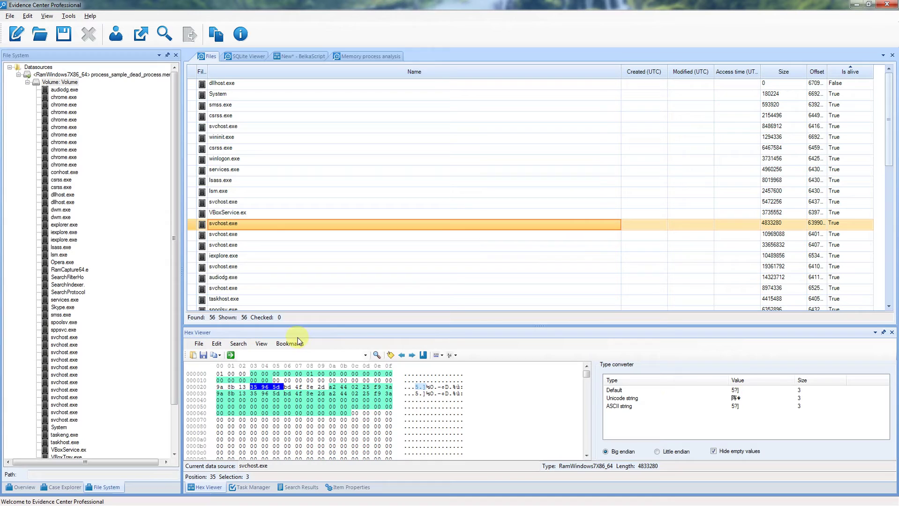
pyautogui.moveTo(254, 387); pyautogui.dragTo(288, 433)
pyautogui.rightClick(299, 404)
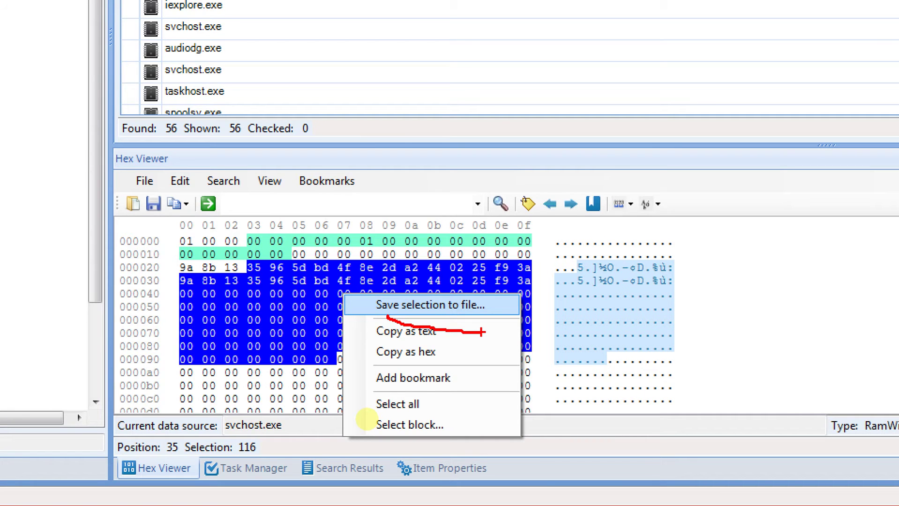
pyautogui.click(406, 332)
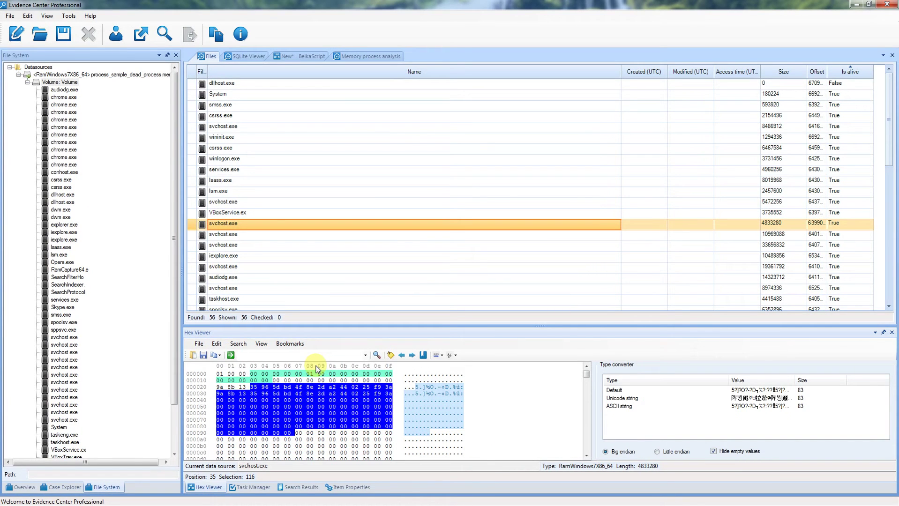
# Browse chrome.exe's 21 recovered pictures in the gallery, then its 8 Chrome Live RAM URLs
pyautogui.click(71, 489)
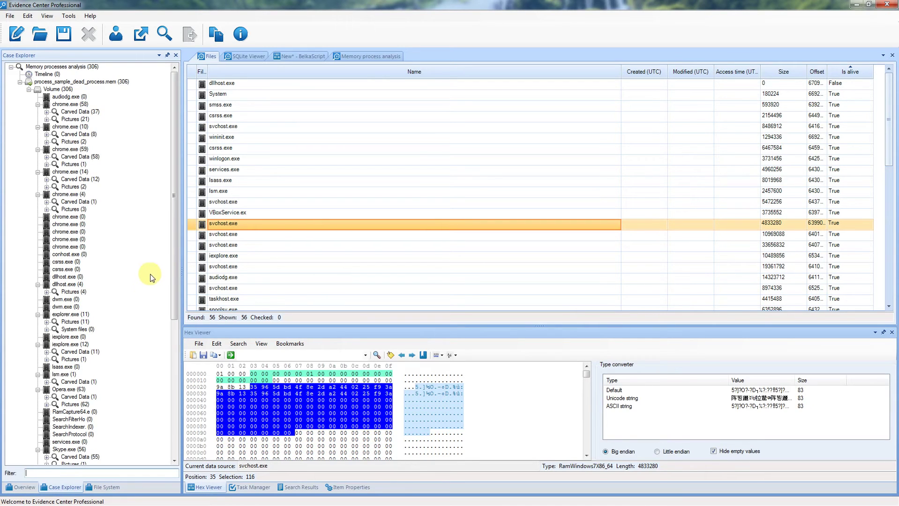
pyautogui.click(47, 120)
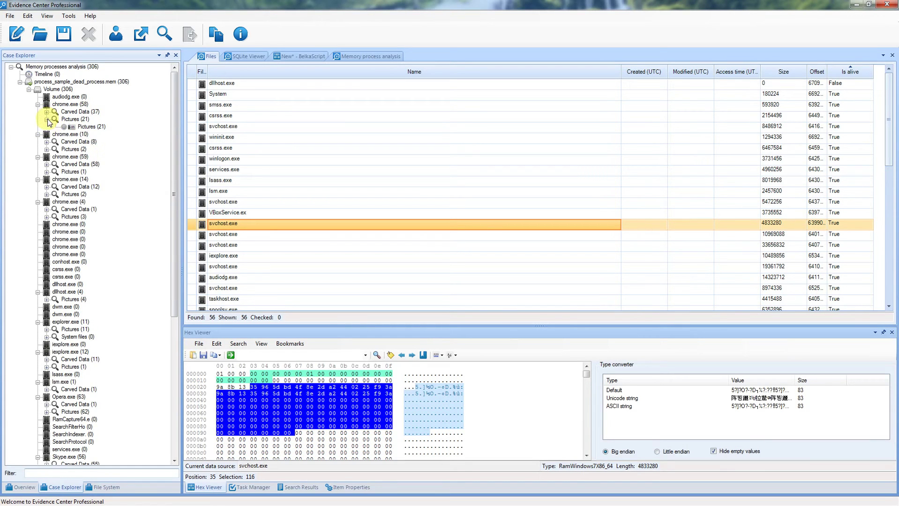
pyautogui.click(86, 128)
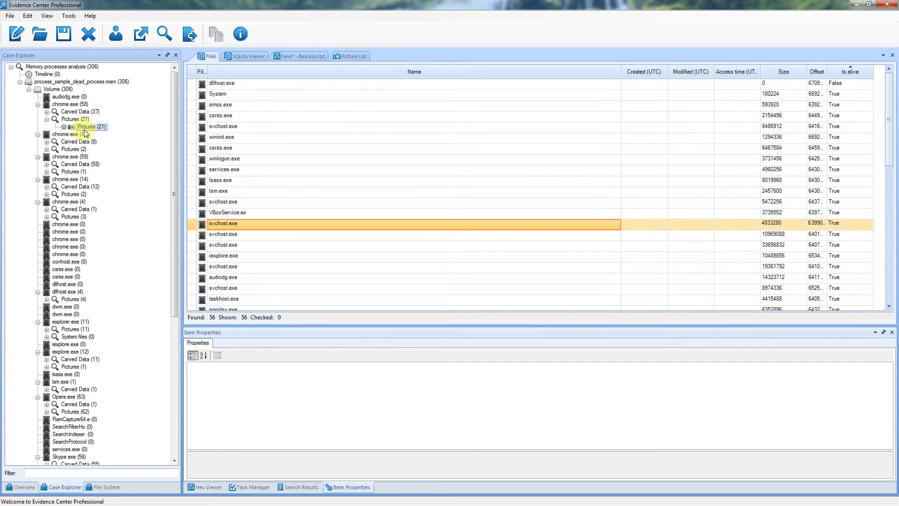
pyautogui.click(349, 56)
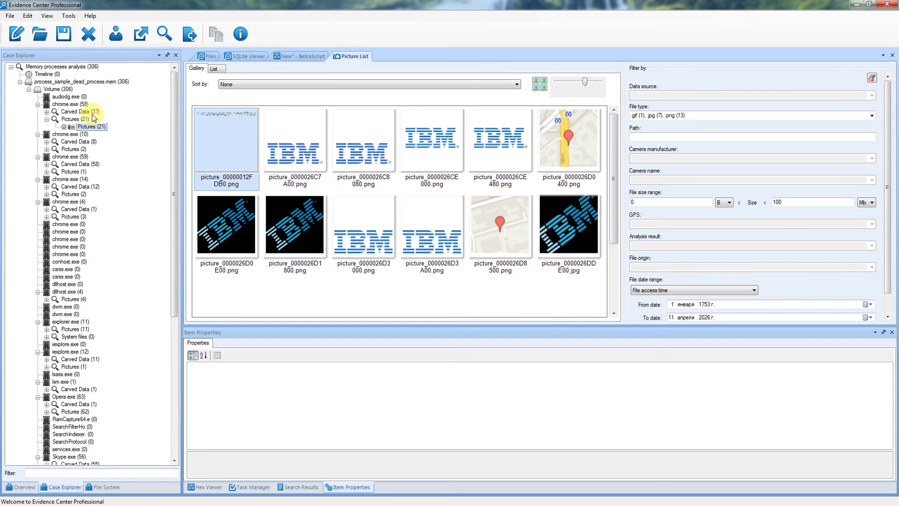
pyautogui.click(47, 111)
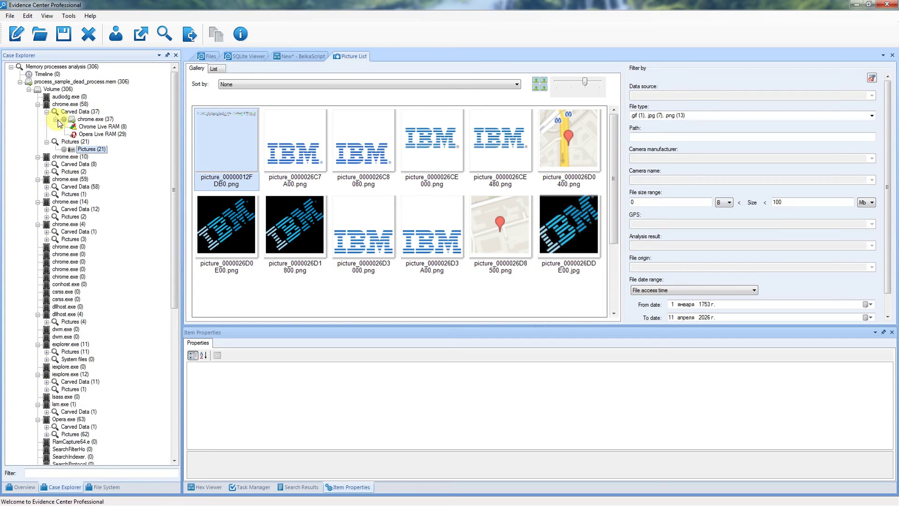
pyautogui.click(94, 127)
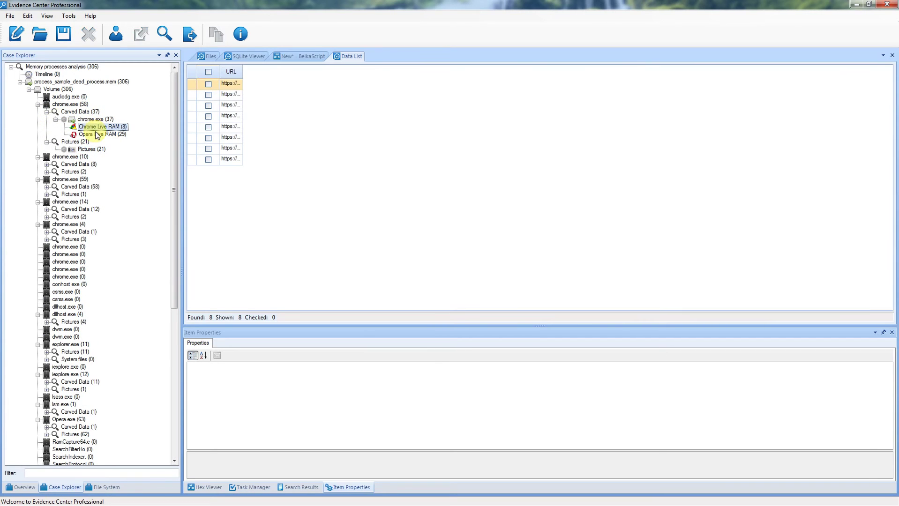
# Sort the Chrome URLs by address and auto-fit the URL column width
pyautogui.click(240, 75)
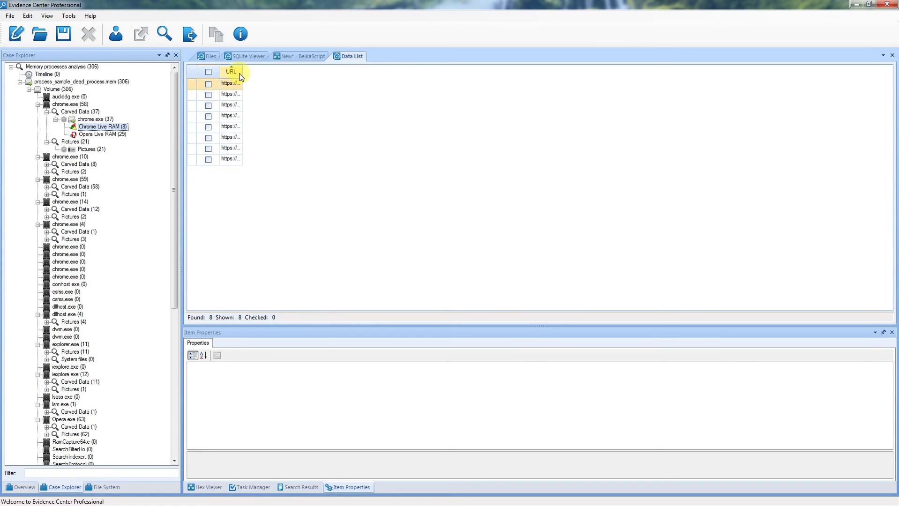
pyautogui.doubleClick(241, 74)
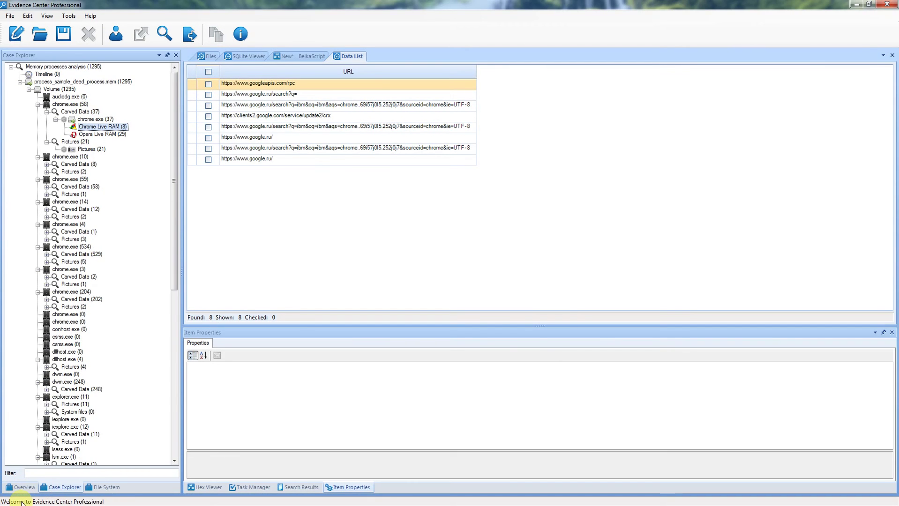
# In the Overview, view the case's 132 pictures, then list all 1380 browser URLs
pyautogui.click(11, 487)
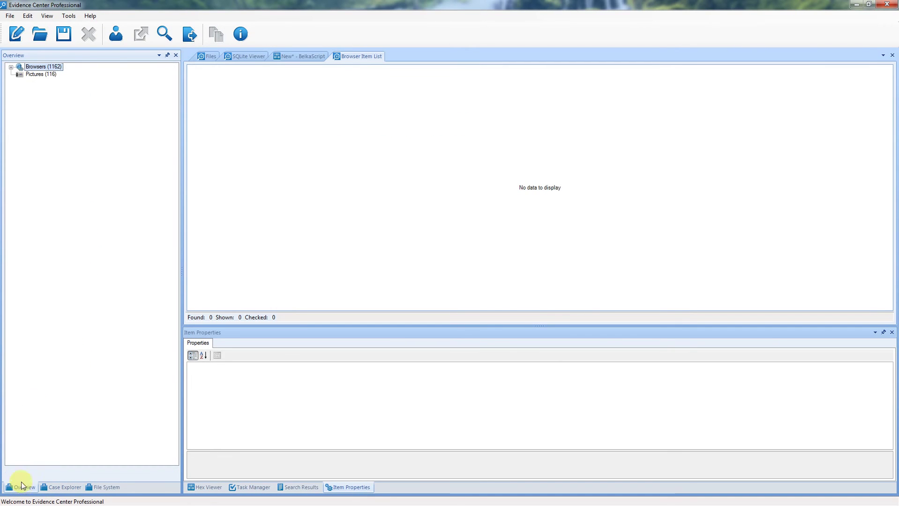
pyautogui.click(11, 67)
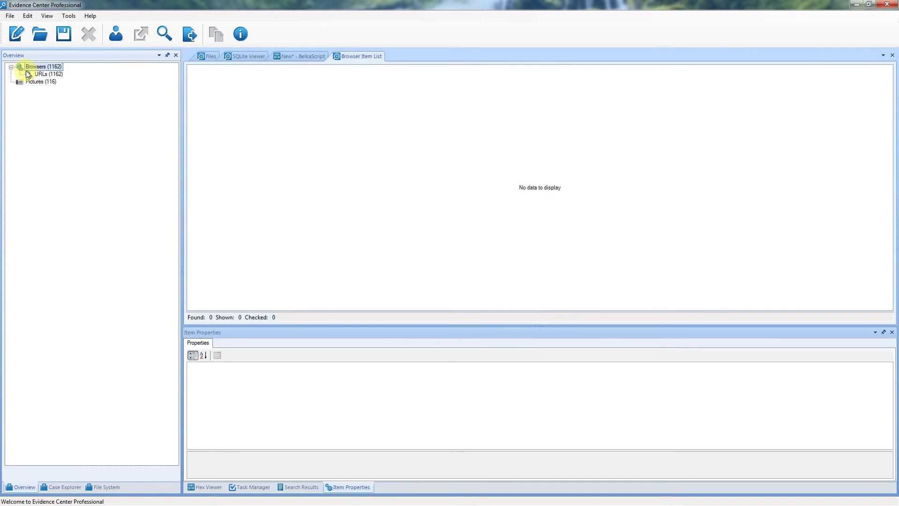
pyautogui.click(43, 82)
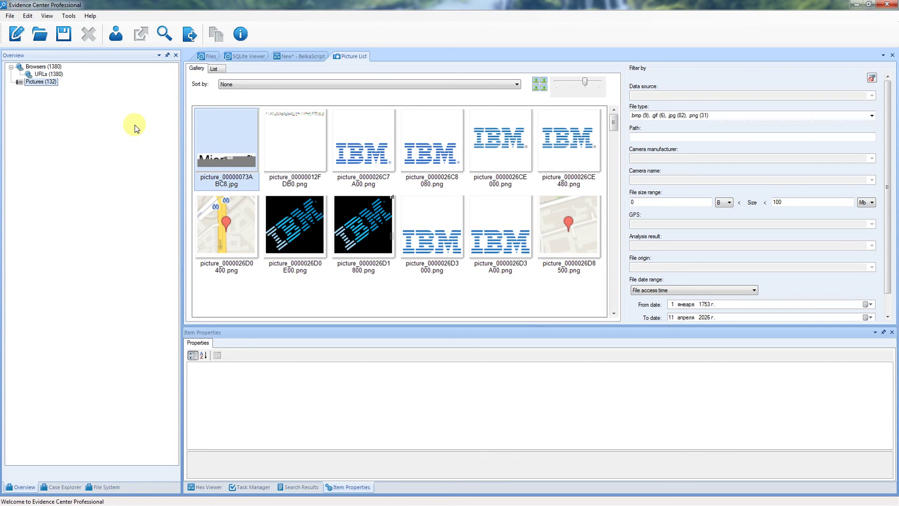
pyautogui.click(48, 74)
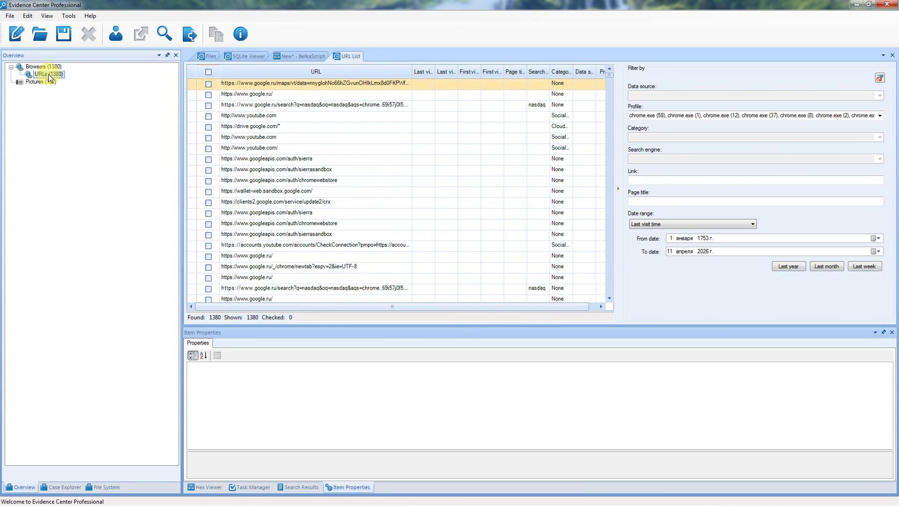